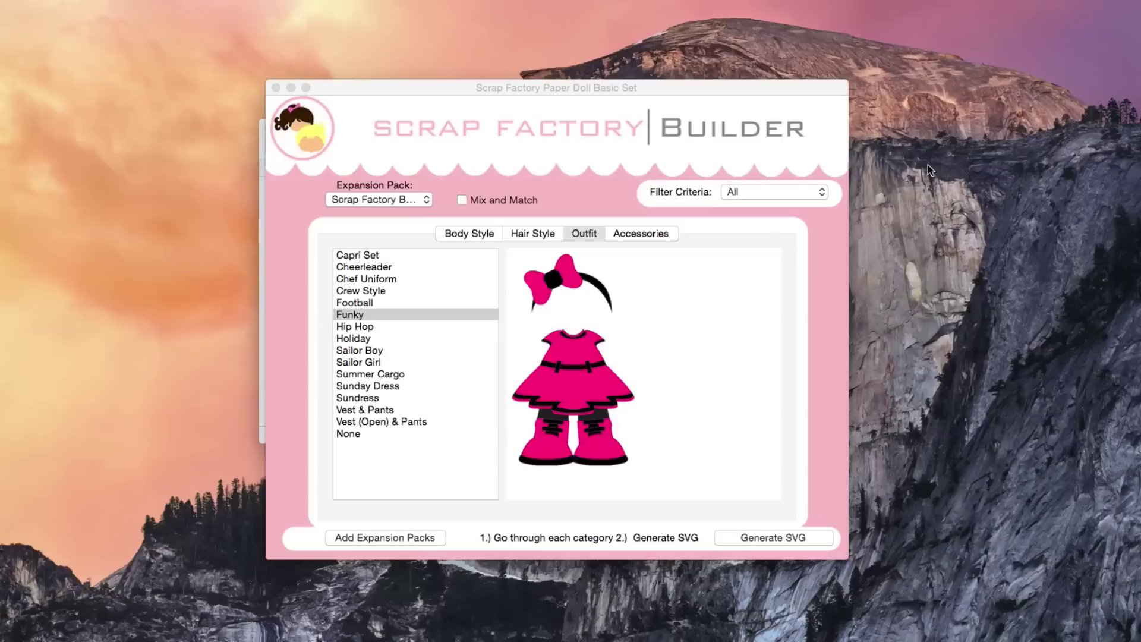
Go to the page for adding expansion packs and open the little_big_heads_expansion_pack folder in Finder.
{"action": "left_click", "coordinate": [367, 537]}
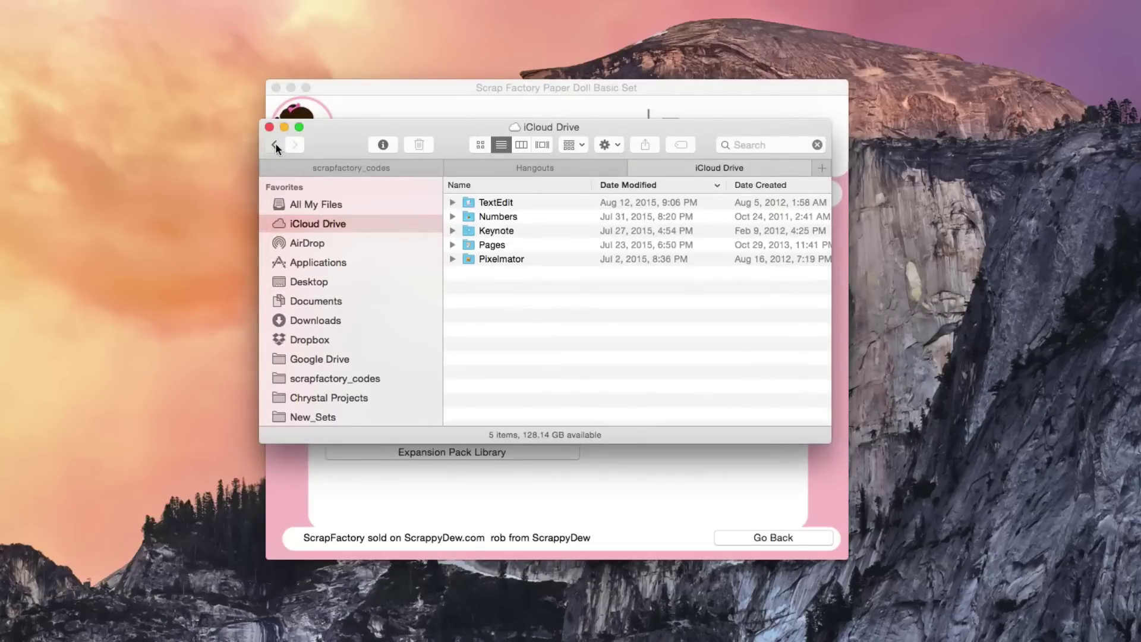
{"action": "left_click", "coordinate": [275, 145]}
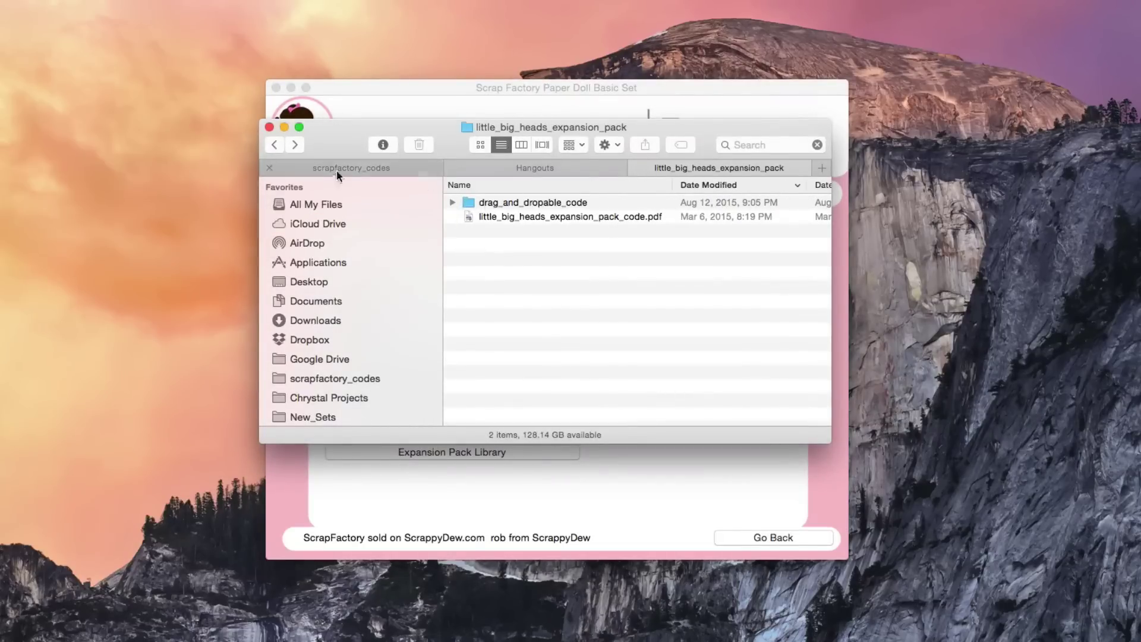
{"action": "left_click", "coordinate": [275, 145]}
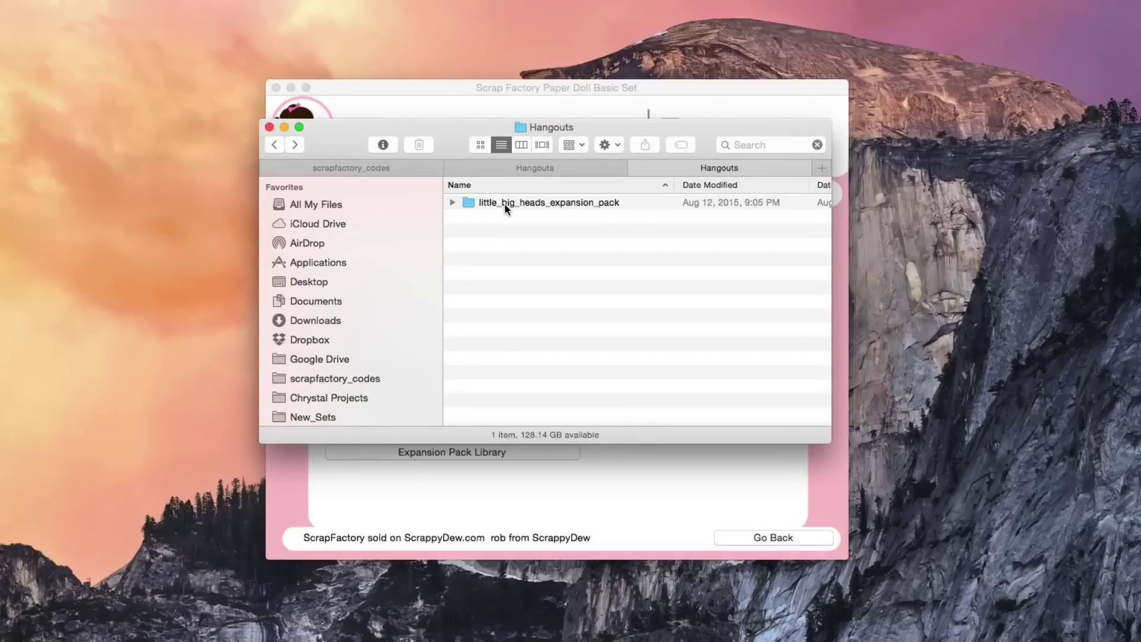
{"action": "double_click", "coordinate": [471, 202]}
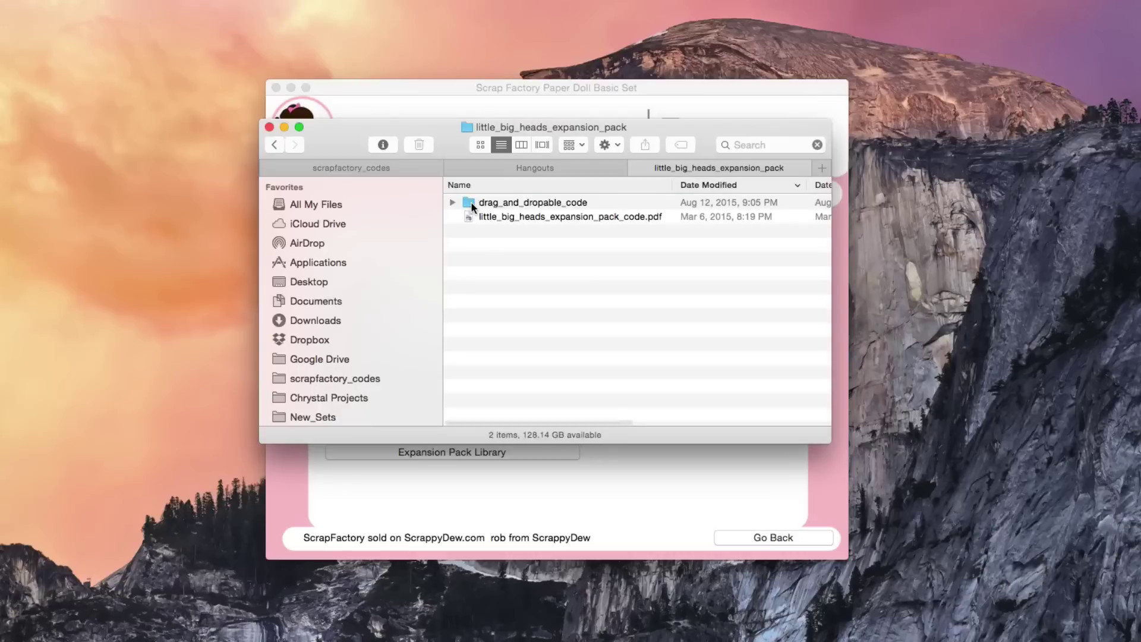
Open little_big_heads_expansion_pack_code.pdf and read its instructions for adding expansion packs.
{"action": "double_click", "coordinate": [626, 217]}
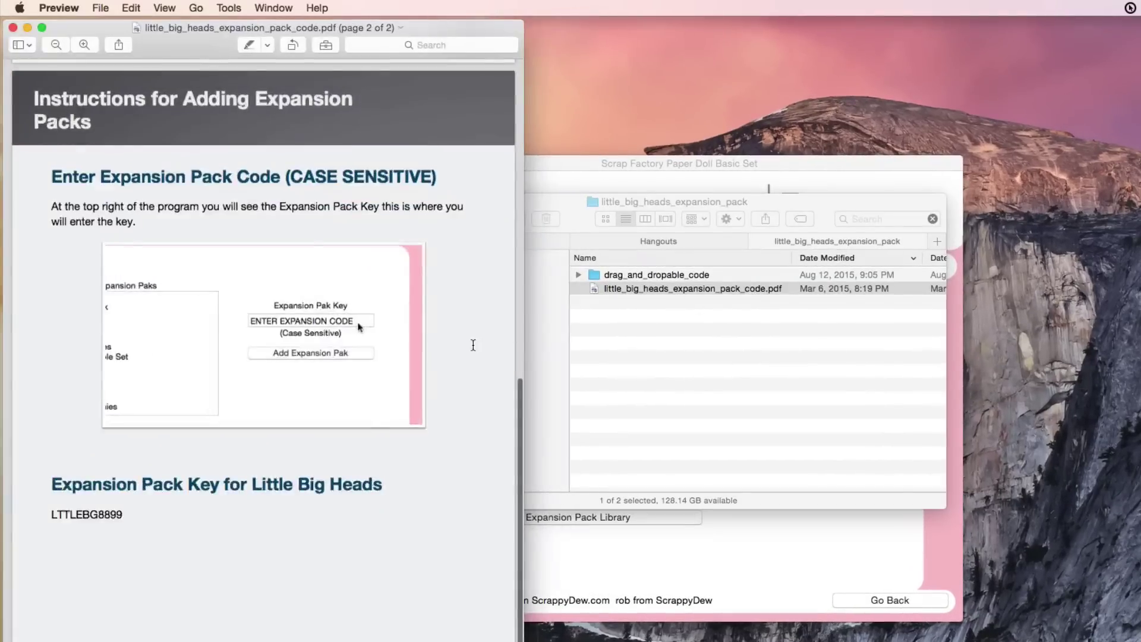
{"action": "scroll", "coordinate": [473, 344], "scroll_direction": "up", "scroll_amount": 10}
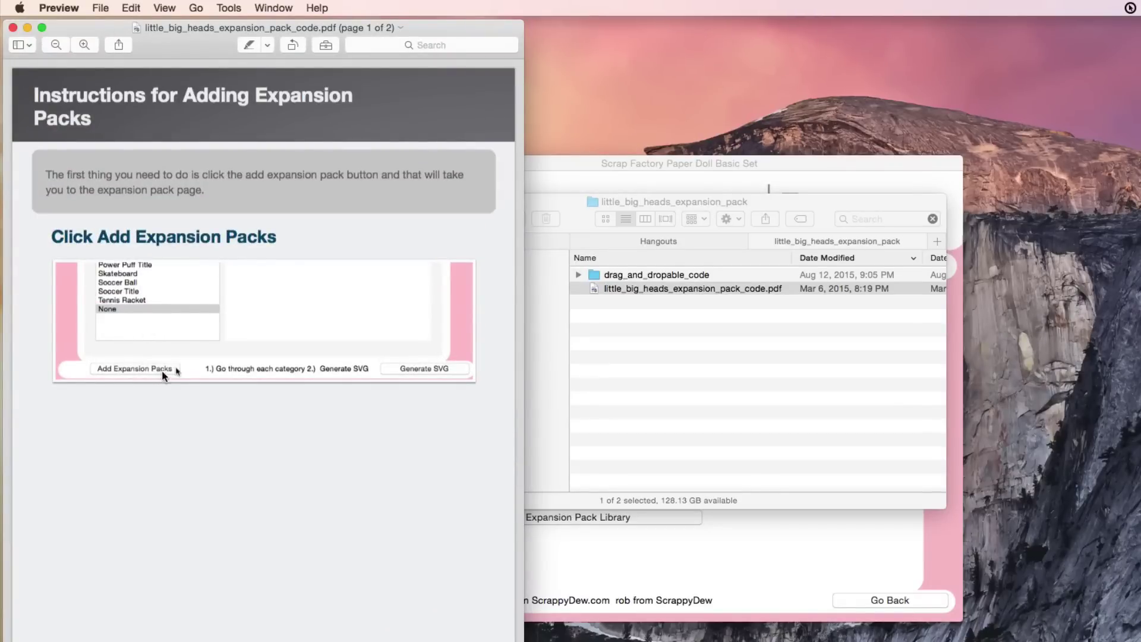
{"action": "scroll", "coordinate": [243, 462], "scroll_direction": "down", "scroll_amount": 10}
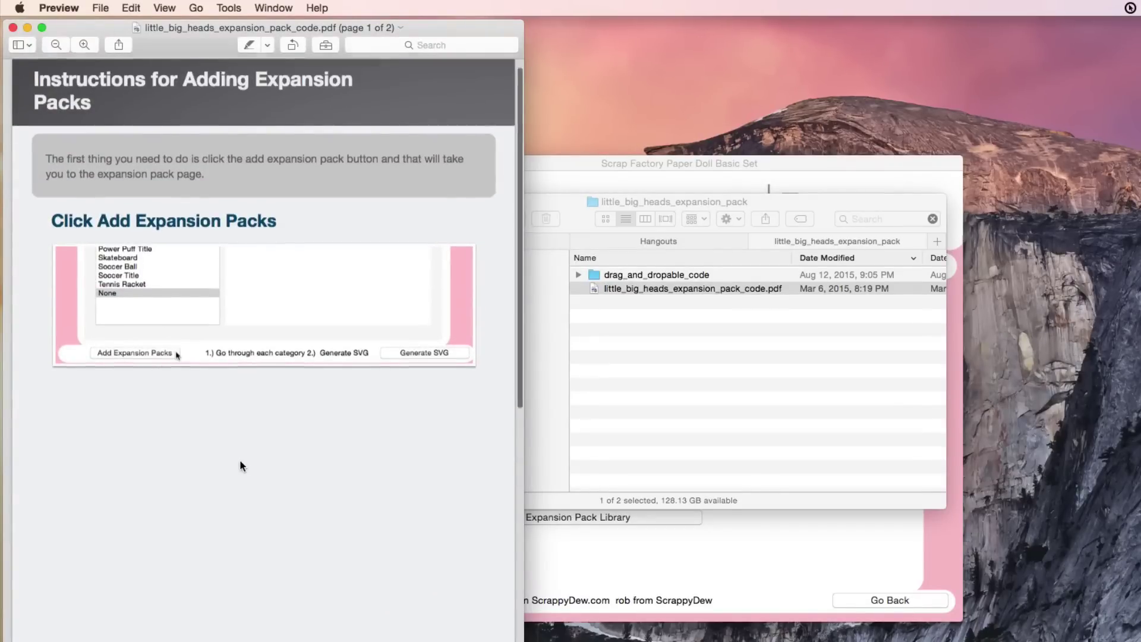
{"action": "scroll", "coordinate": [233, 454], "scroll_direction": "down", "scroll_amount": 2}
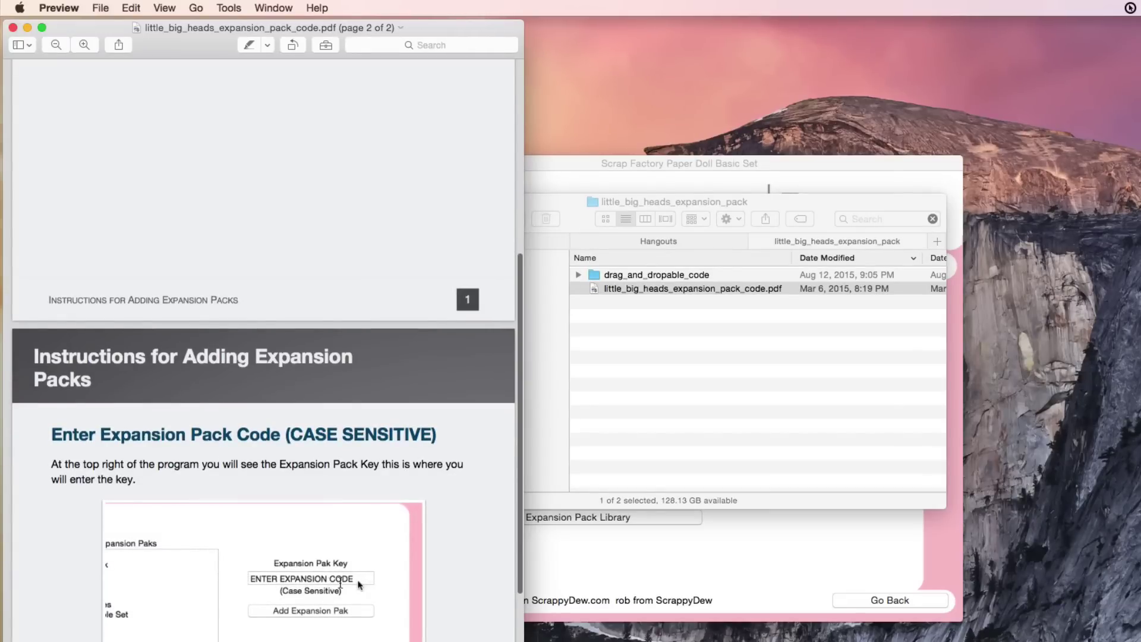
{"action": "scroll", "coordinate": [337, 576], "scroll_direction": "down", "scroll_amount": 2}
{"action": "scroll", "coordinate": [334, 572], "scroll_direction": "down", "scroll_amount": 1}
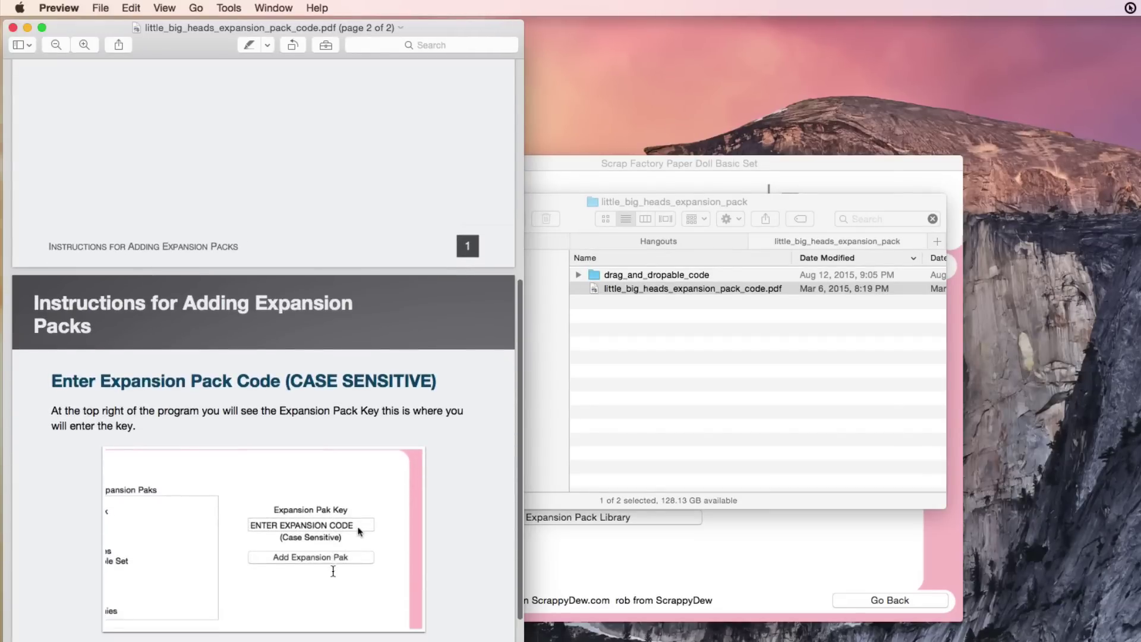
Enable manual code entry in Scrap Factory's expansion pack loader and copy the Little Big Heads expansion pack key from the PDF.
{"action": "left_click", "coordinate": [731, 580]}
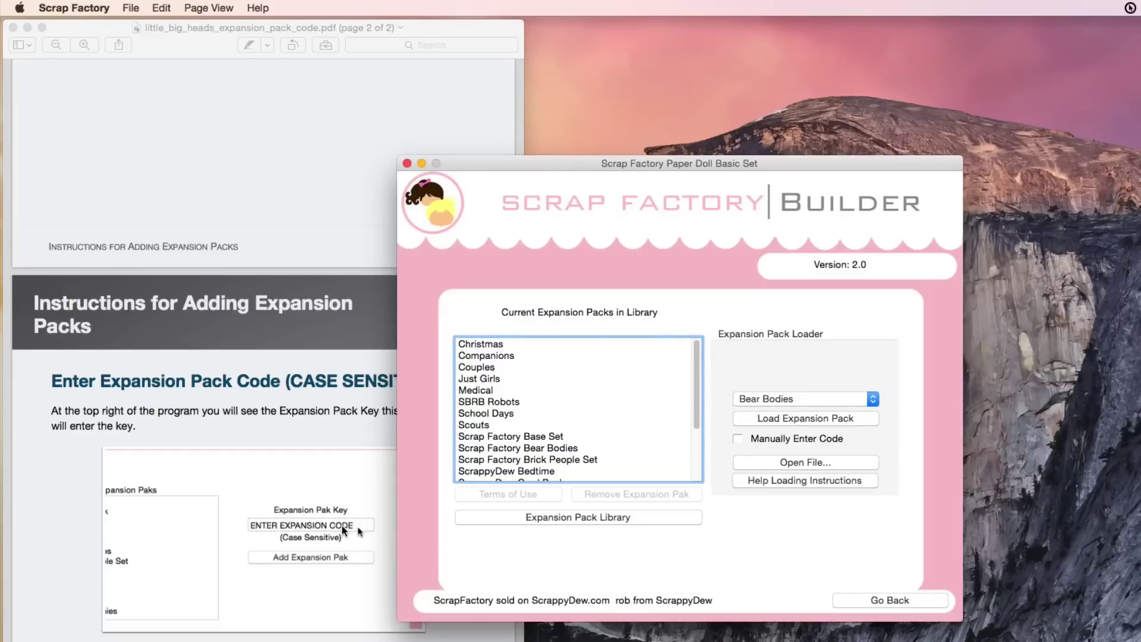
{"action": "left_click", "coordinate": [738, 438]}
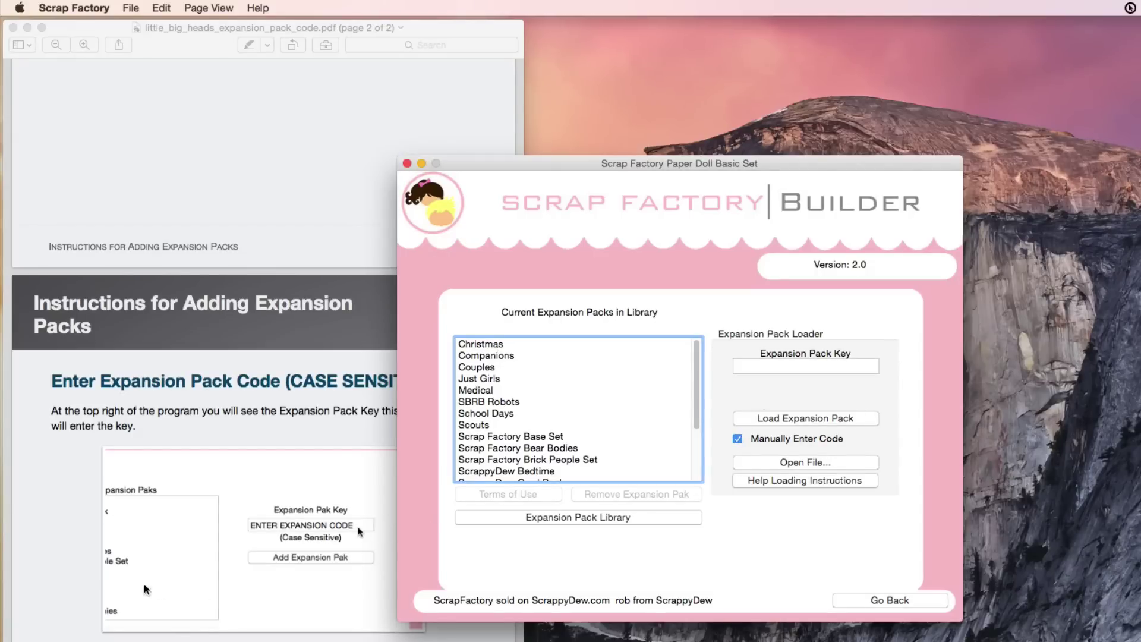
{"action": "left_click", "coordinate": [96, 582]}
{"action": "scroll", "coordinate": [95, 582], "scroll_direction": "down", "scroll_amount": 5}
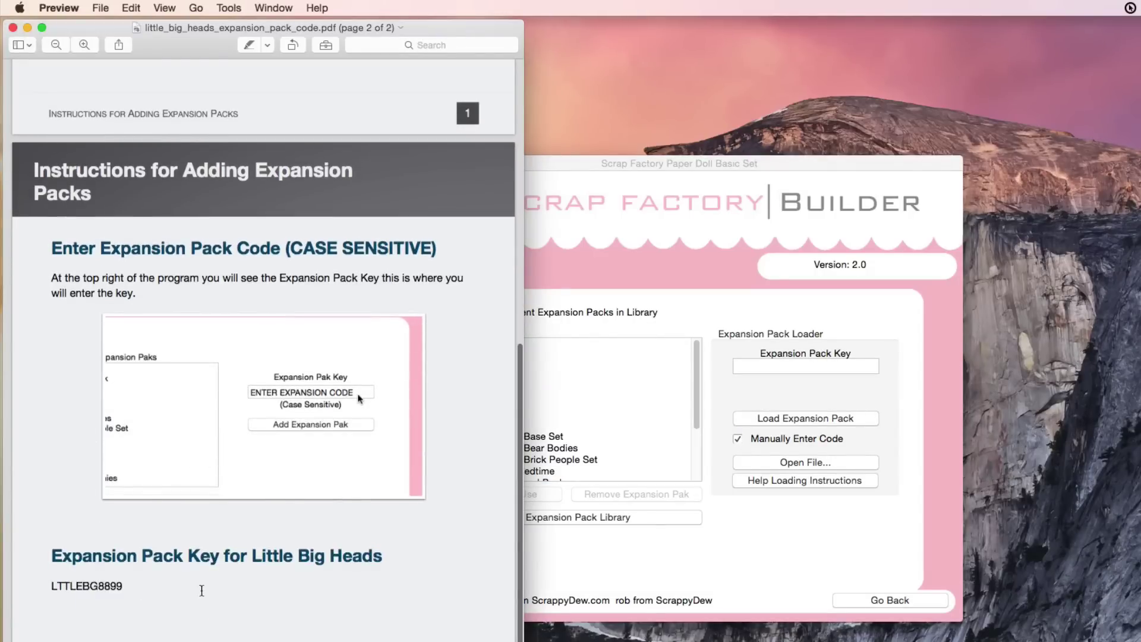
{"action": "left_click_drag", "start_coordinate": [138, 591], "coordinate": [42, 588]}
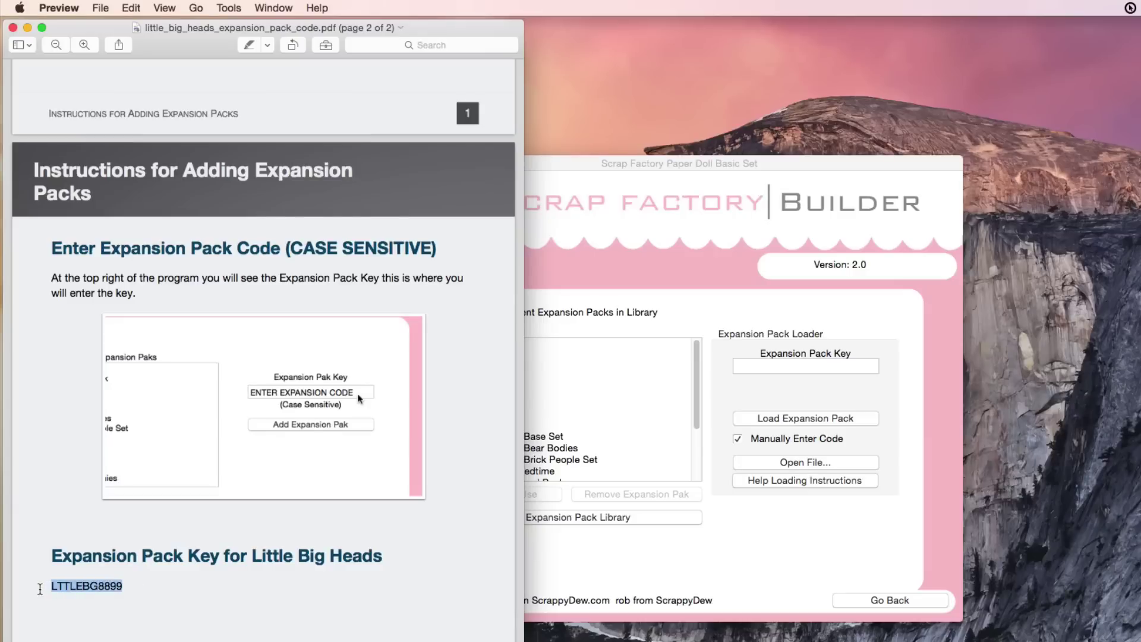
{"action": "right_click", "coordinate": [73, 586]}
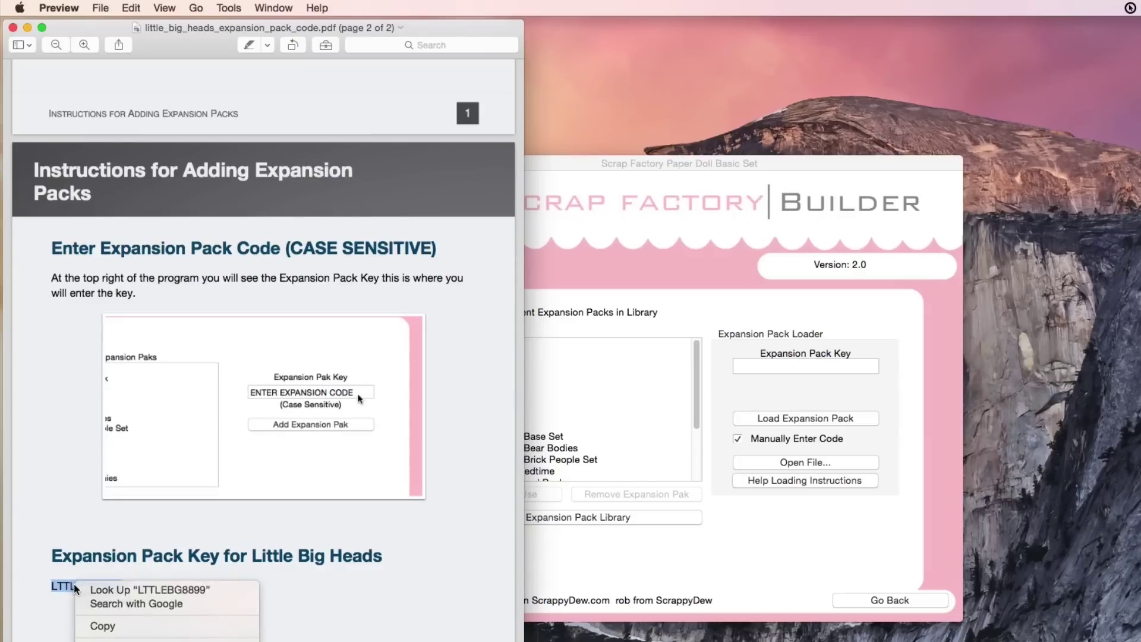
{"action": "left_click", "coordinate": [102, 626]}
Paste the copied key into the Expansion Pack Key field and load the Little Big Heads expansion pack.
{"action": "left_click", "coordinate": [768, 372]}
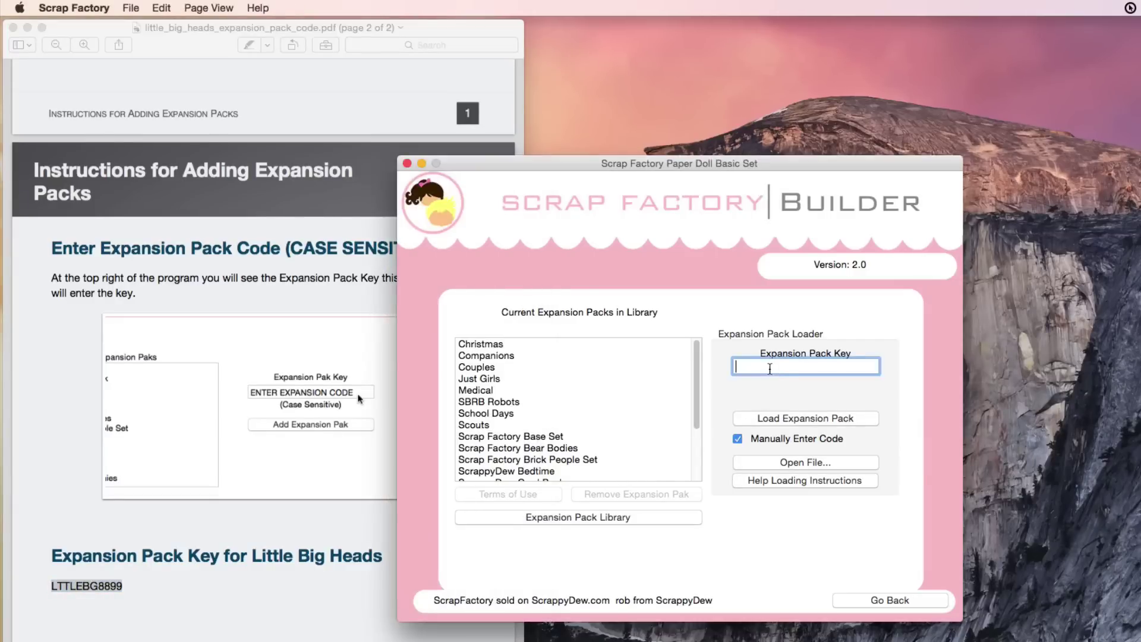
{"action": "right_click", "coordinate": [767, 366]}
{"action": "left_click", "coordinate": [796, 399]}
{"action": "left_click", "coordinate": [795, 420]}
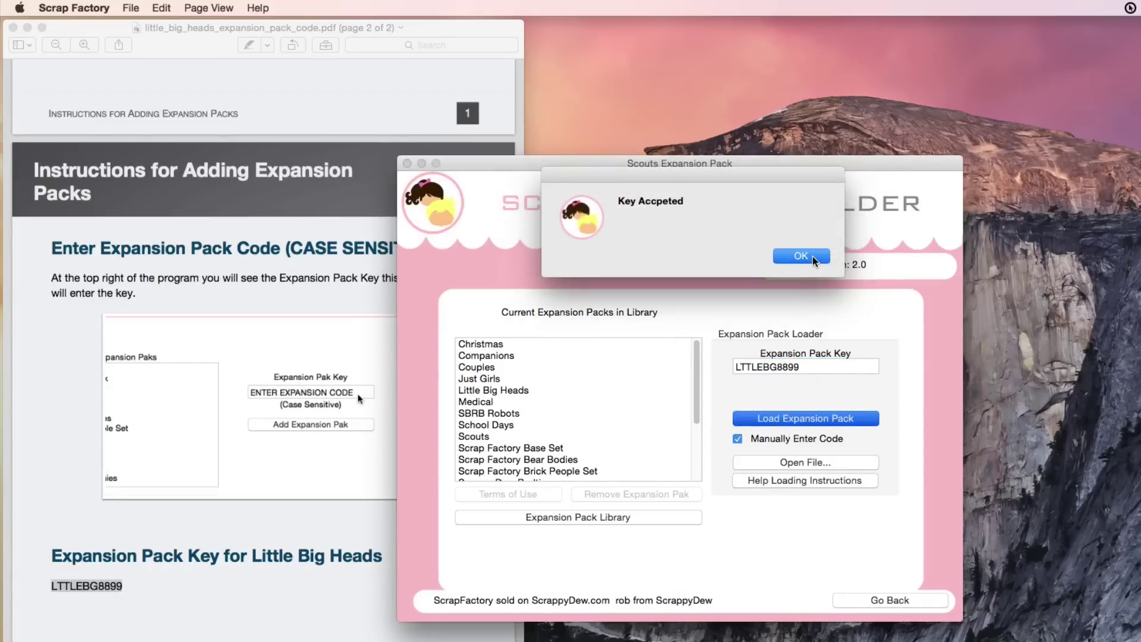
{"action": "left_click", "coordinate": [812, 255]}
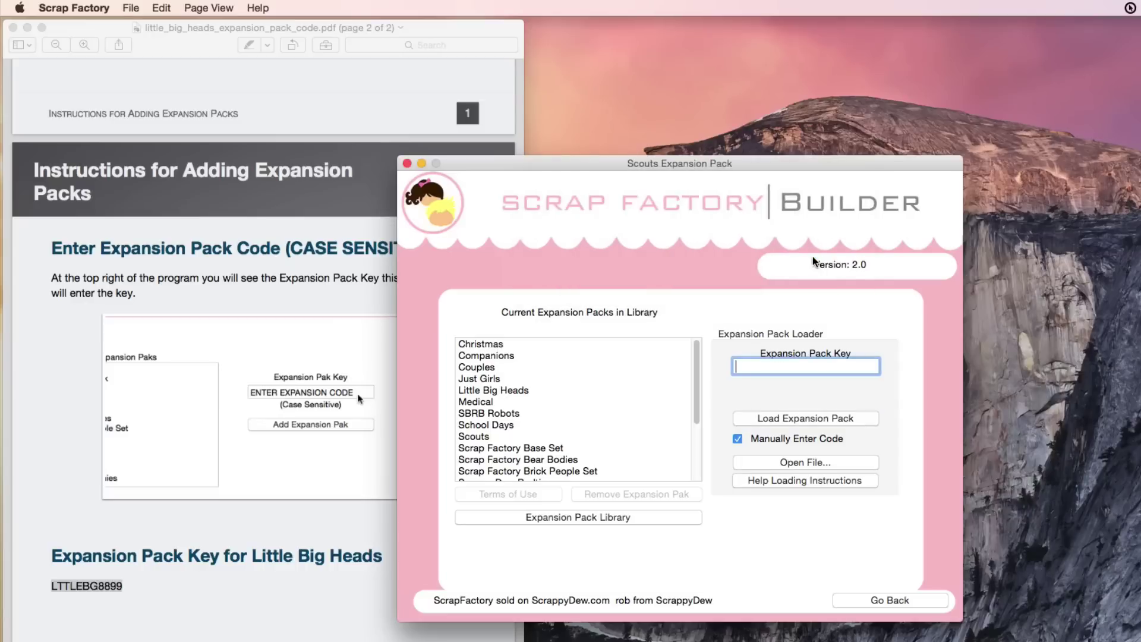
Remove the Little Big Heads pack from the library and close the instructions PDF.
{"action": "left_click", "coordinate": [527, 389]}
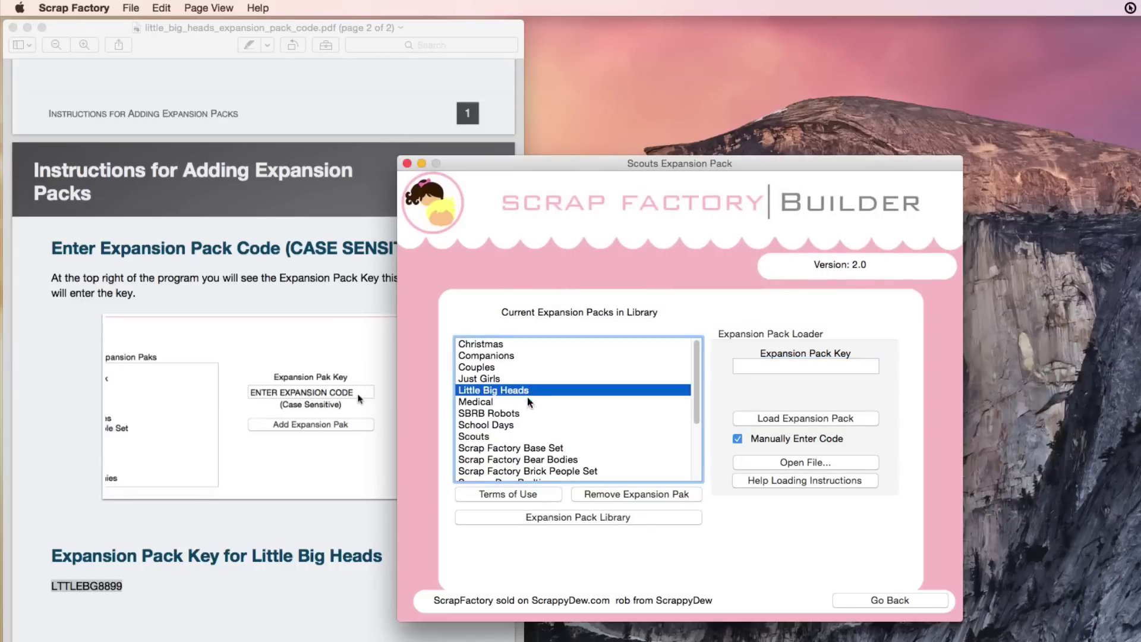
{"action": "left_click", "coordinate": [622, 495]}
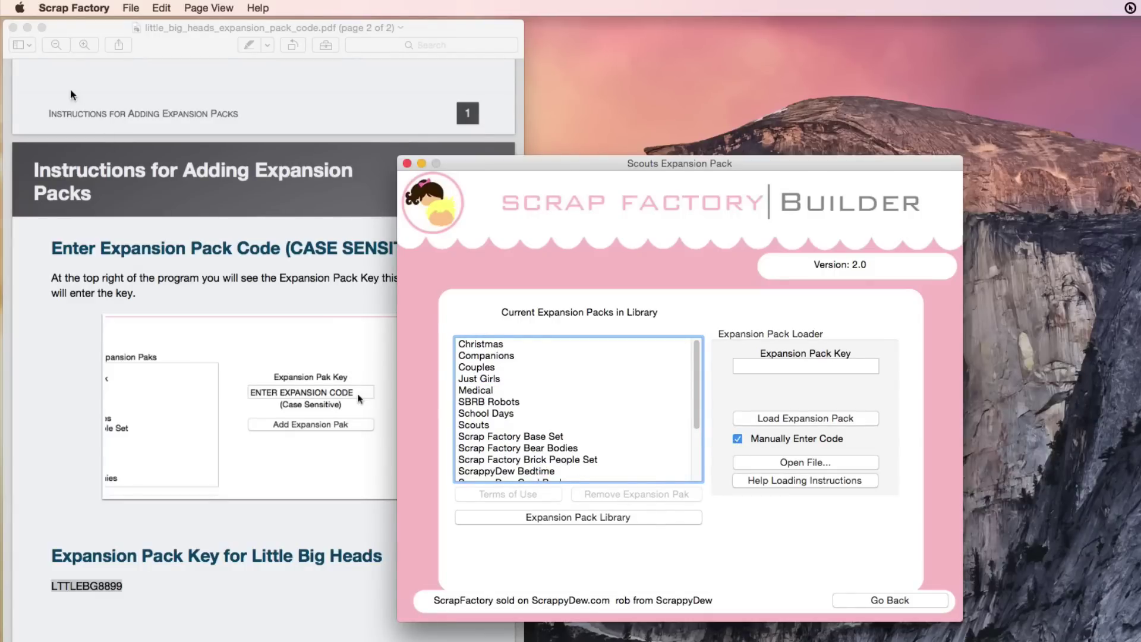
{"action": "left_click", "coordinate": [12, 27]}
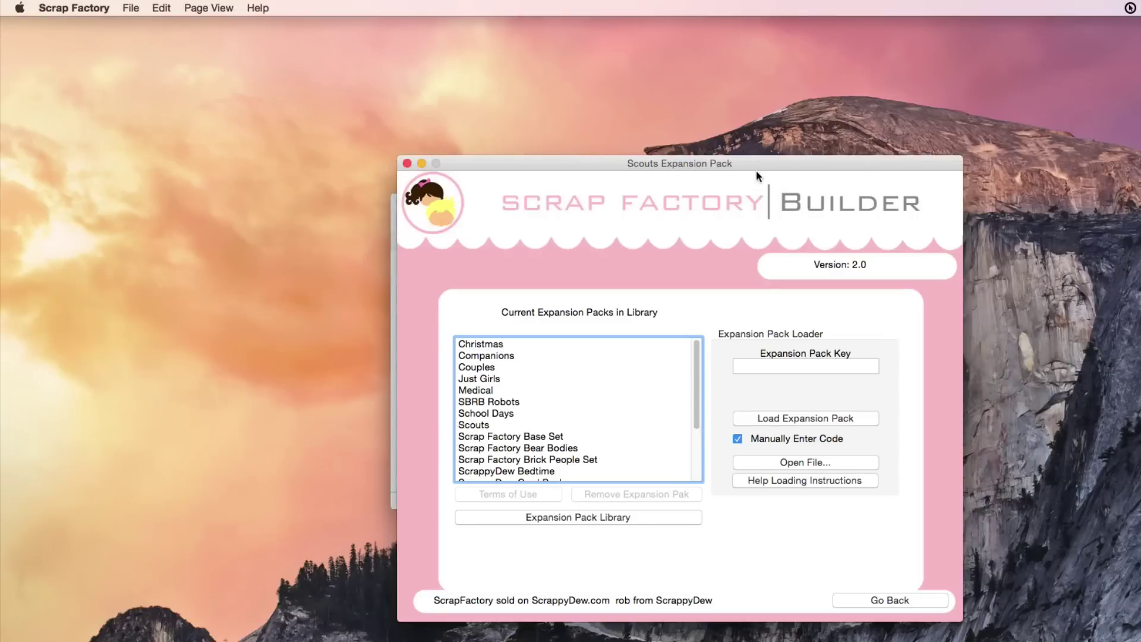
Place the Finder and Scrap Factory windows side by side and open the drag_and_dropable_code folder.
{"action": "left_click_drag", "start_coordinate": [754, 166], "coordinate": [992, 135]}
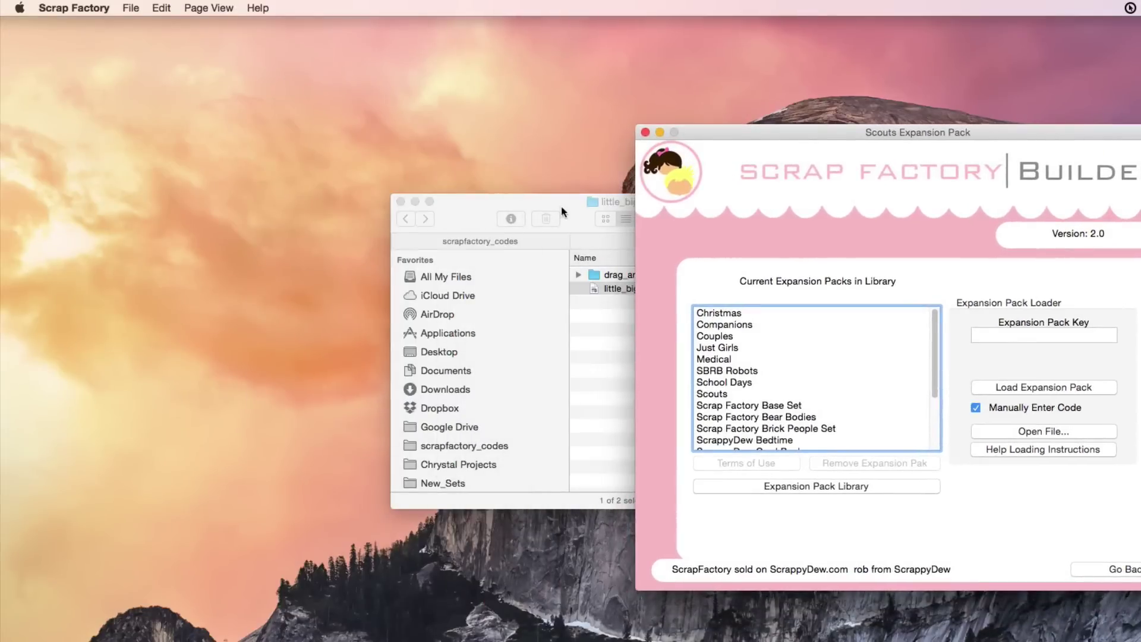
{"action": "left_click_drag", "start_coordinate": [561, 206], "coordinate": [330, 234]}
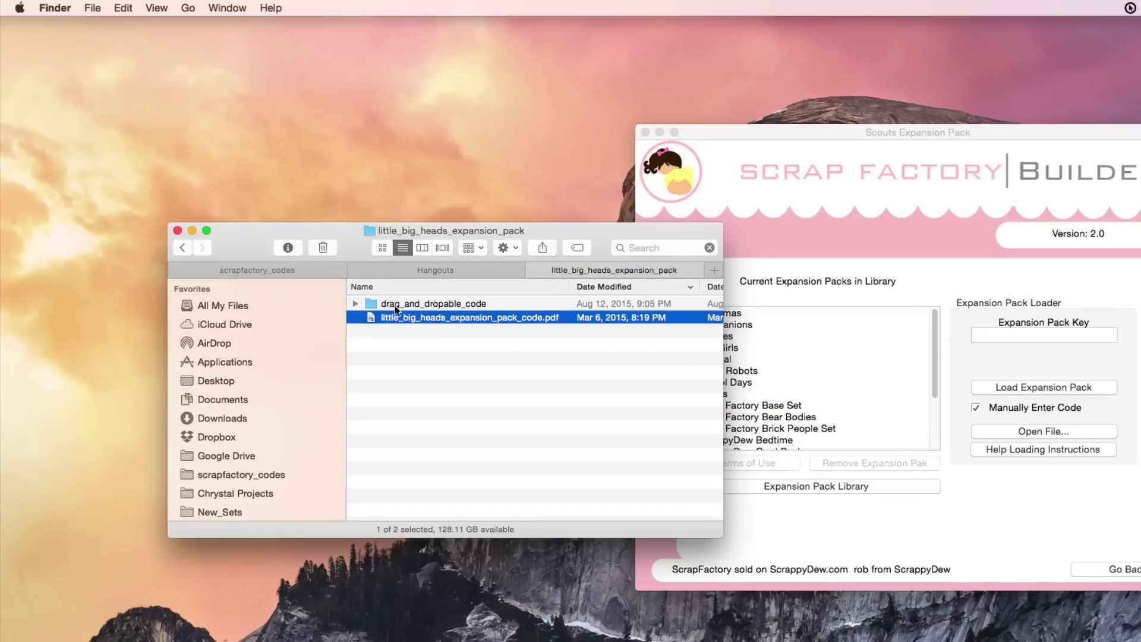
{"action": "double_click", "coordinate": [450, 305]}
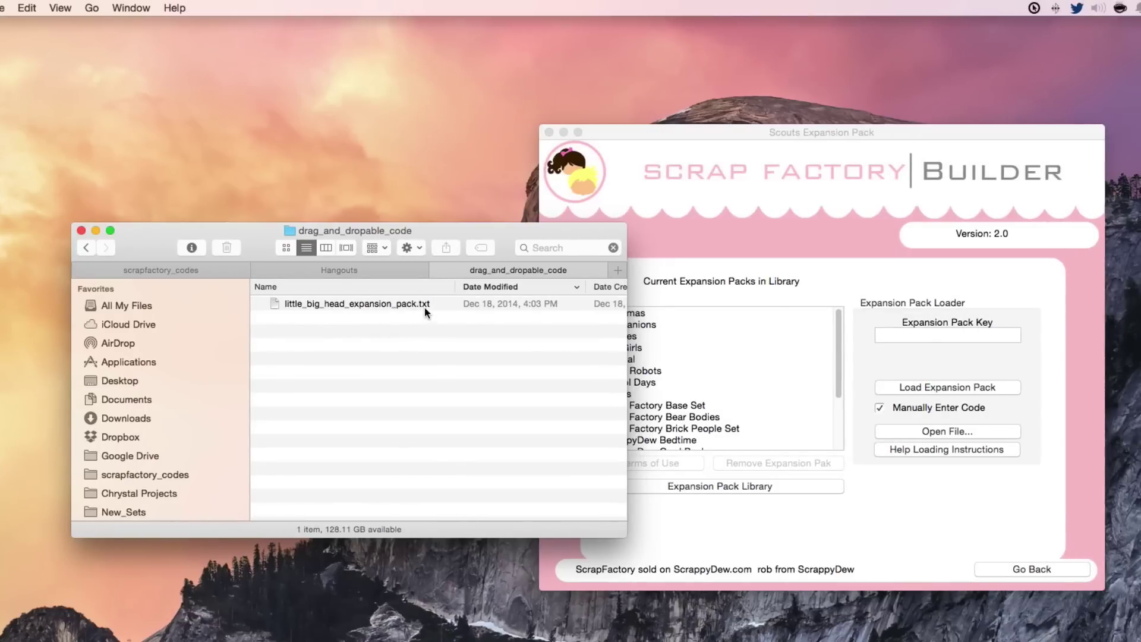
View the contents of little_big_head_expansion_pack.txt and close the file again.
{"action": "double_click", "coordinate": [362, 304]}
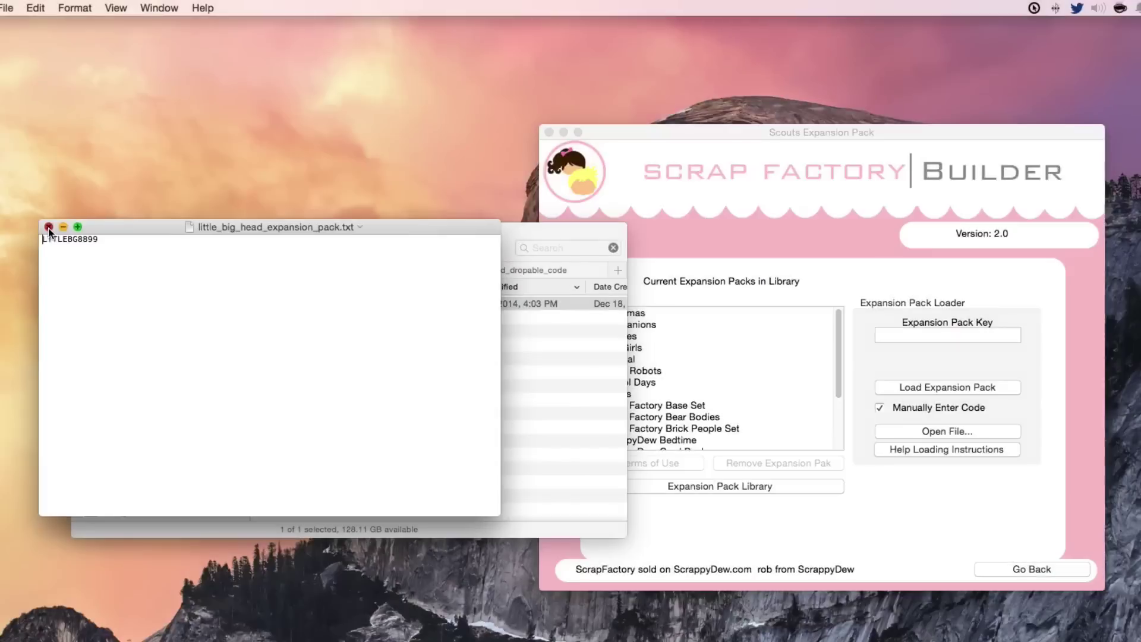
{"action": "left_click", "coordinate": [49, 228]}
{"action": "left_click", "coordinate": [342, 337]}
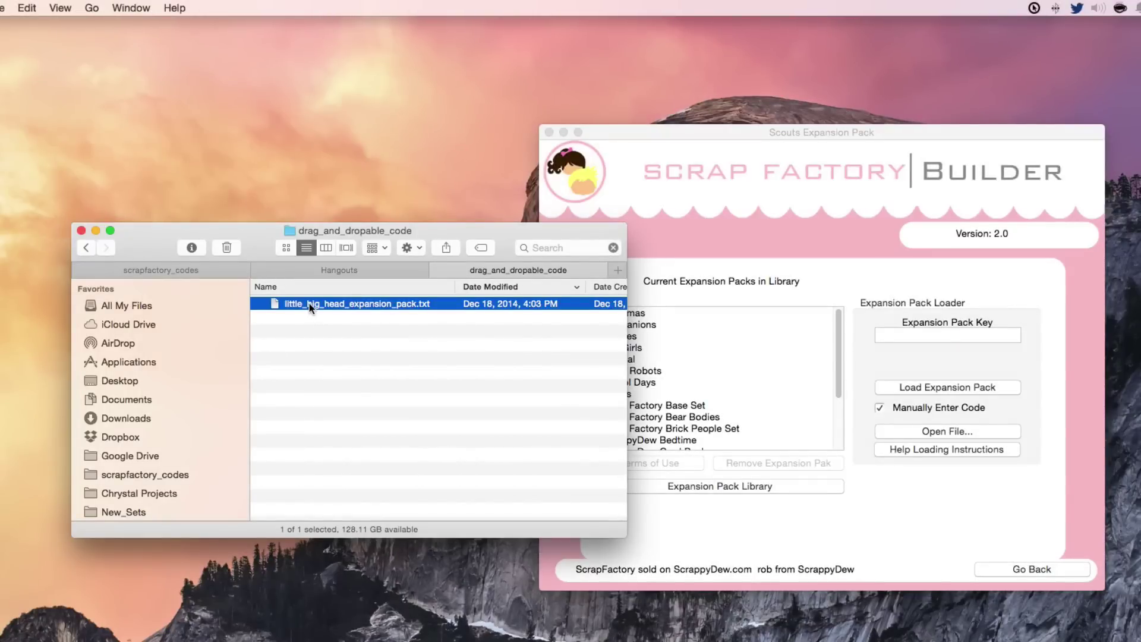
Load the Little Big Heads pack by dropping little_big_head_expansion_pack.txt from Finder onto the expansion pack loader, and remove the pack from the library again.
{"action": "left_click_drag", "start_coordinate": [309, 303], "coordinate": [921, 365]}
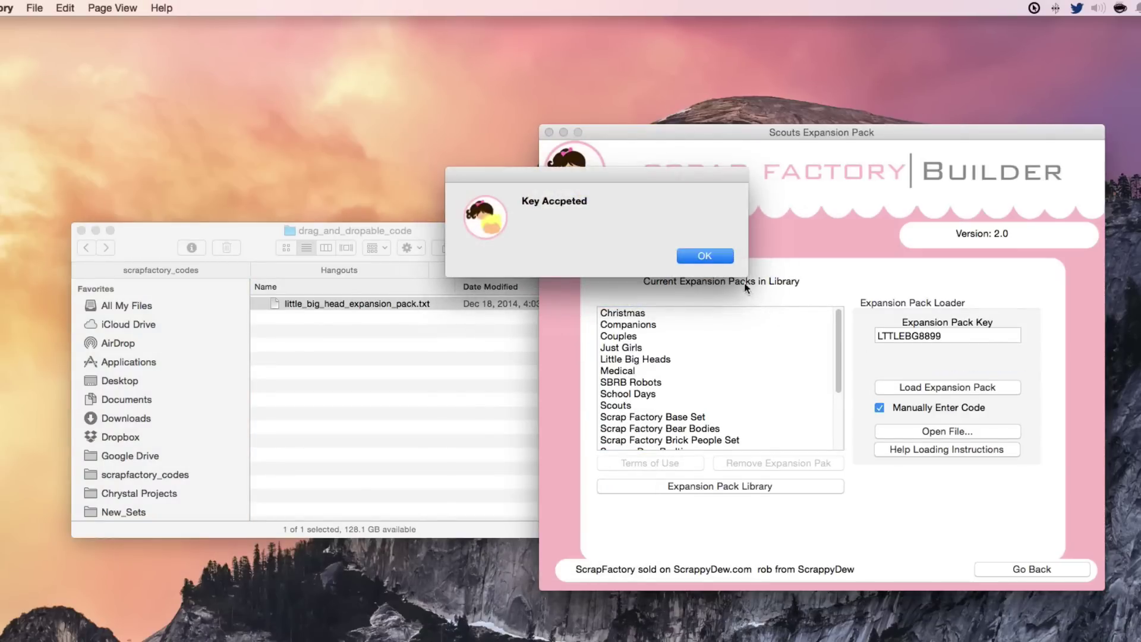
{"action": "left_click", "coordinate": [702, 258]}
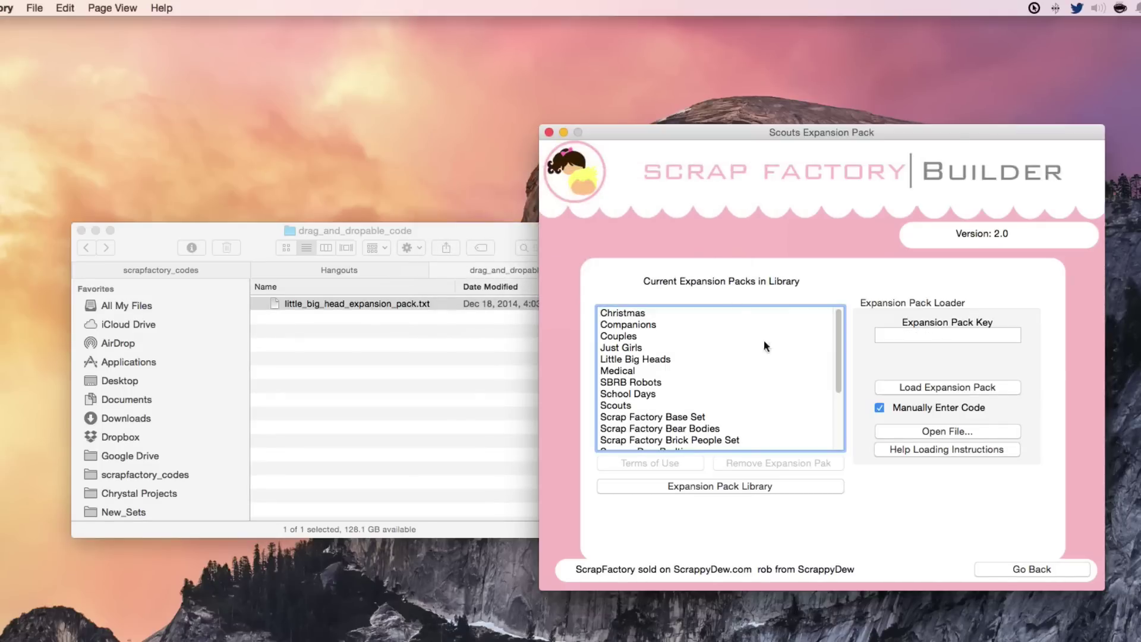
{"action": "left_click", "coordinate": [643, 364]}
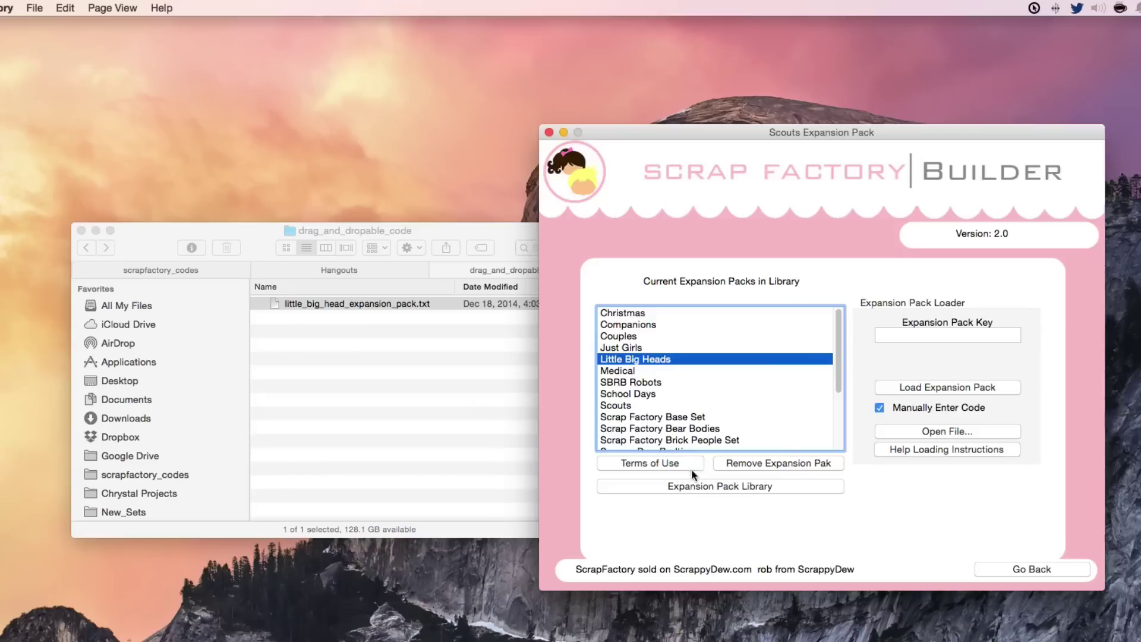
{"action": "left_click", "coordinate": [750, 463]}
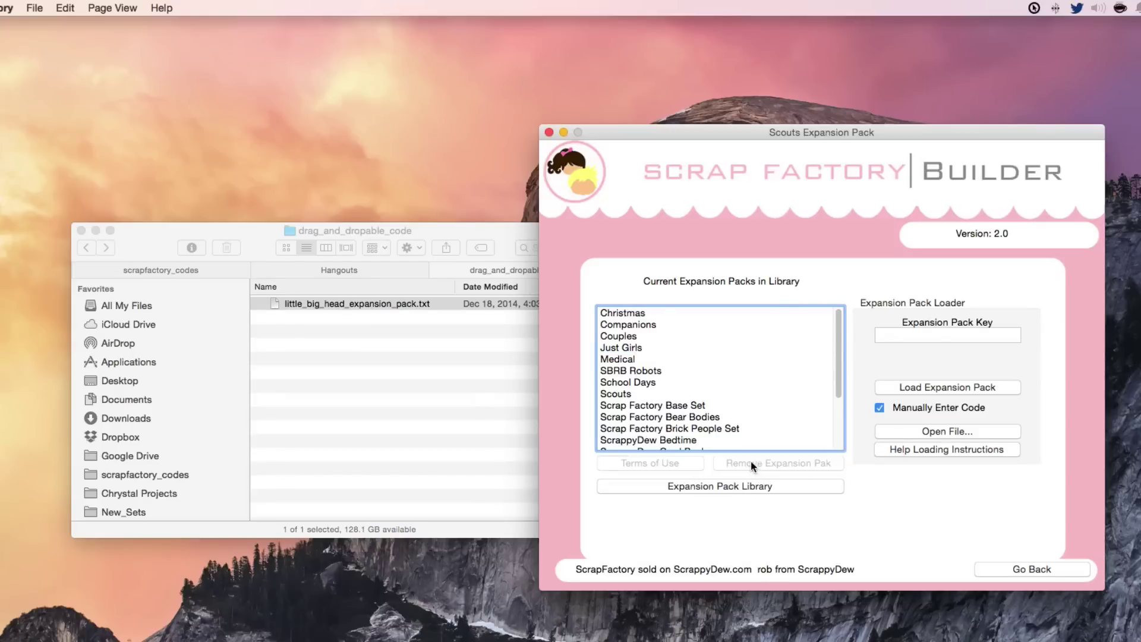
Load the Little Big Heads expansion pack through the loader's file chooser, using little_big_head_expansion_pack.txt from the drag_and_dropable_code folder.
{"action": "left_click", "coordinate": [934, 433]}
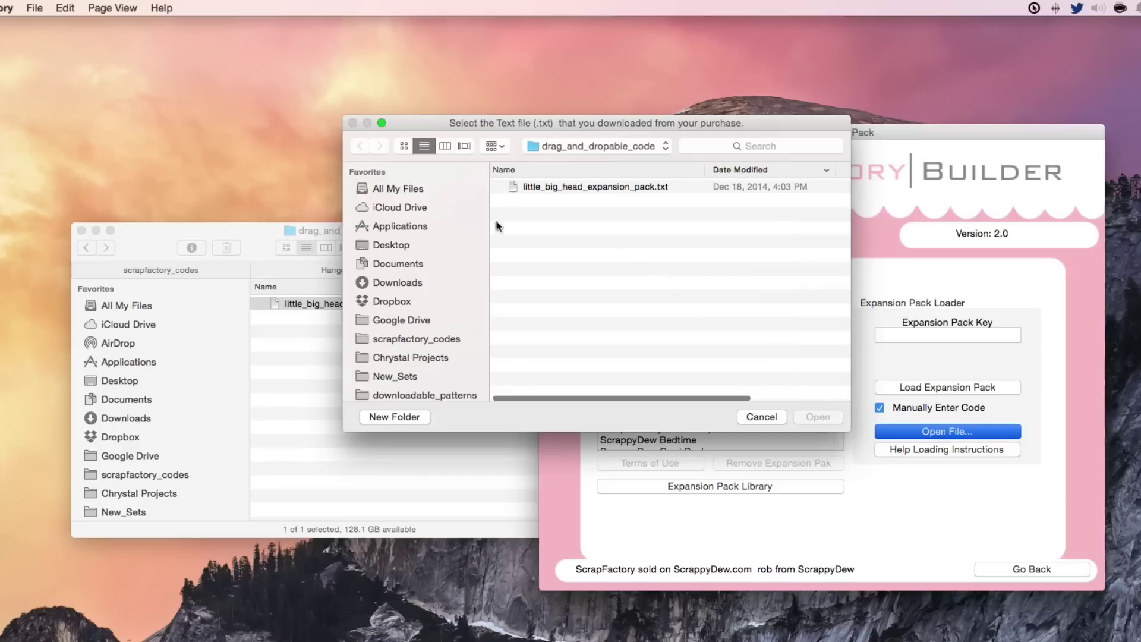
{"action": "left_click", "coordinate": [583, 146]}
{"action": "left_click", "coordinate": [579, 160]}
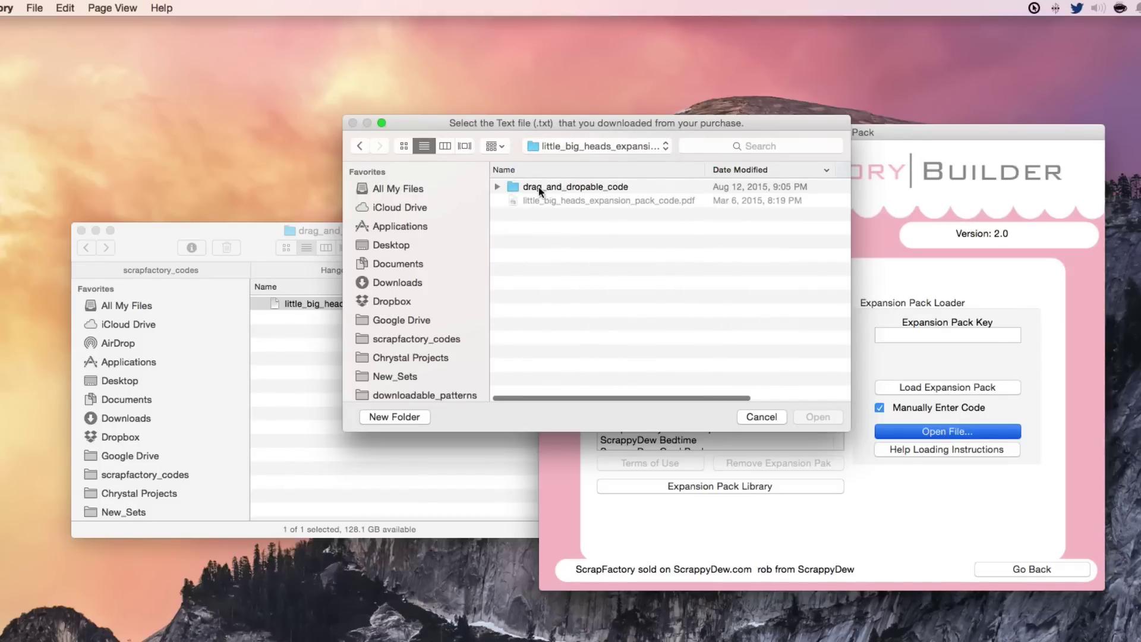
{"action": "left_click", "coordinate": [609, 190]}
{"action": "double_click", "coordinate": [609, 189]}
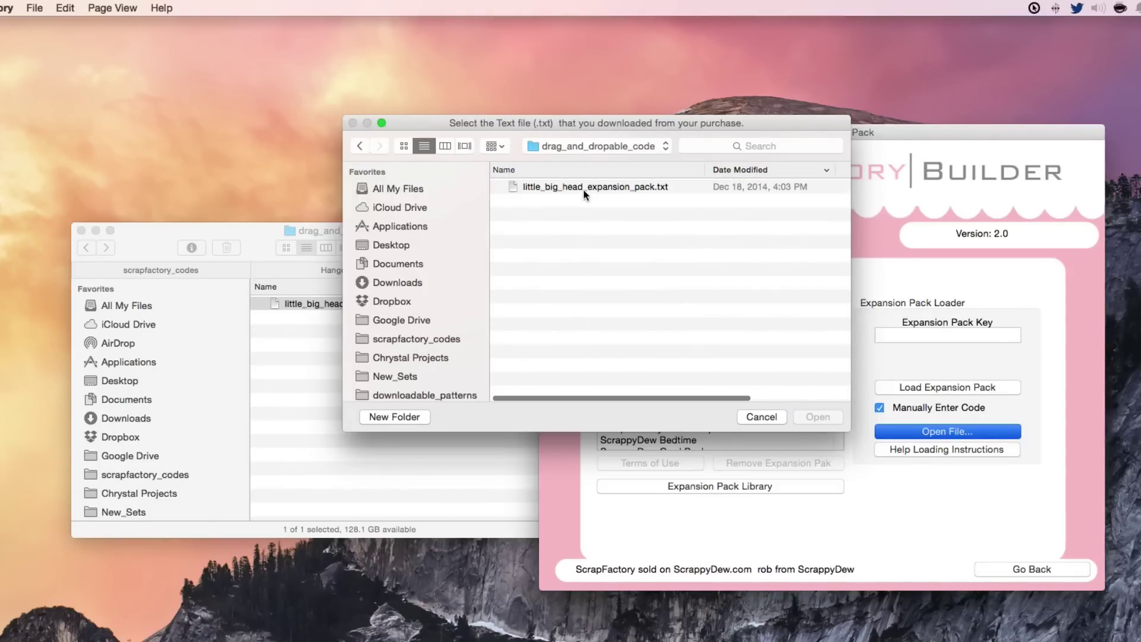
{"action": "left_click", "coordinate": [583, 189]}
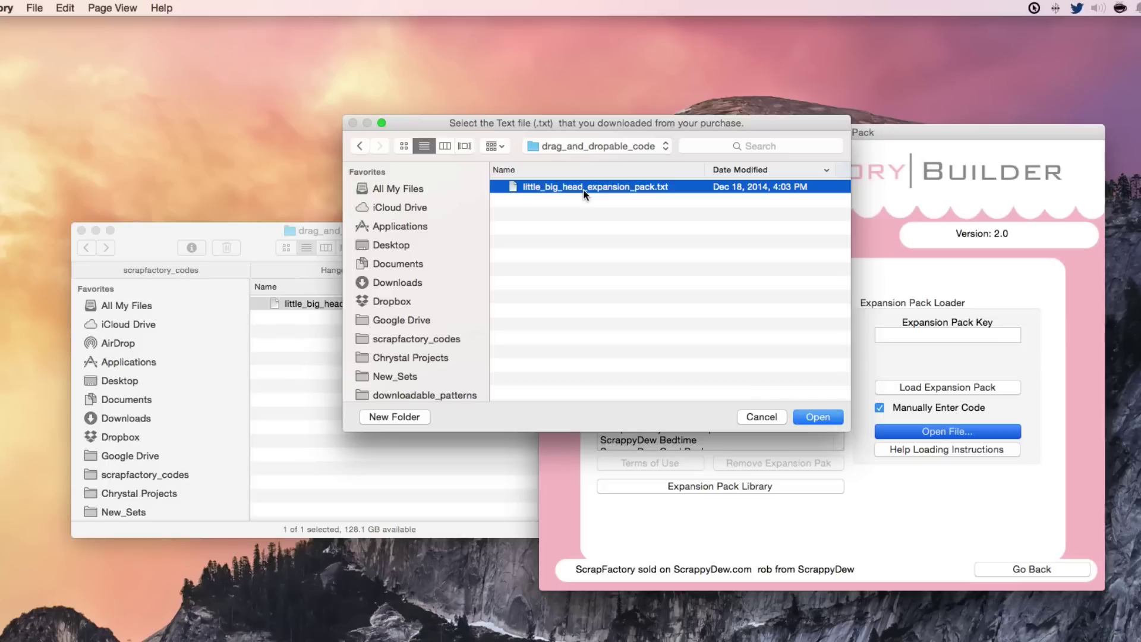
{"action": "left_click", "coordinate": [818, 417]}
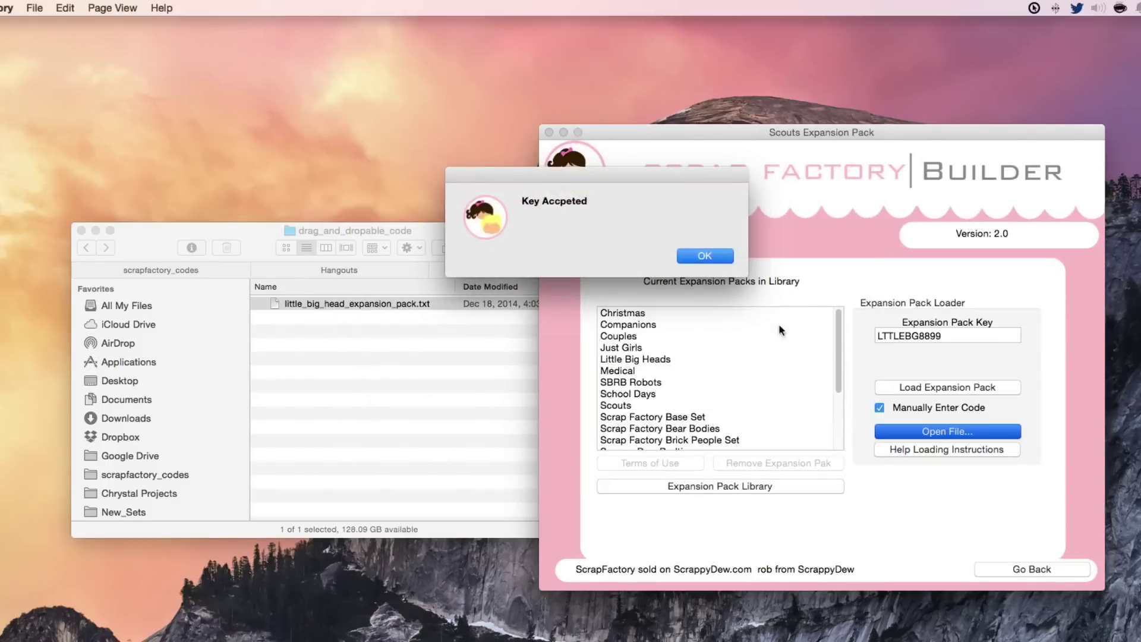
{"action": "left_click", "coordinate": [706, 255]}
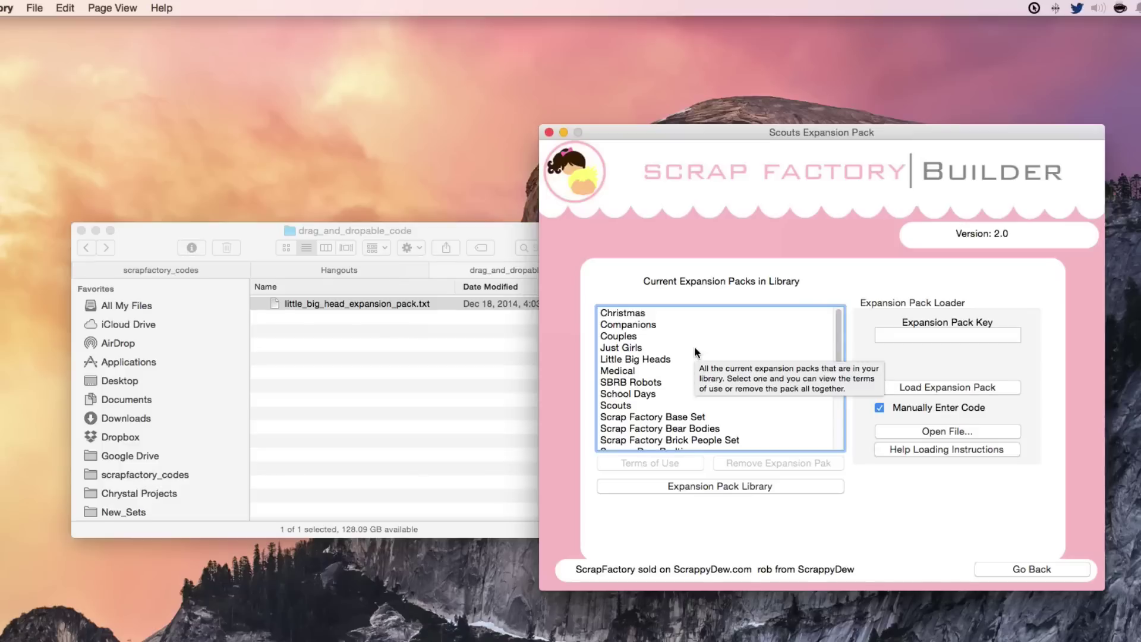